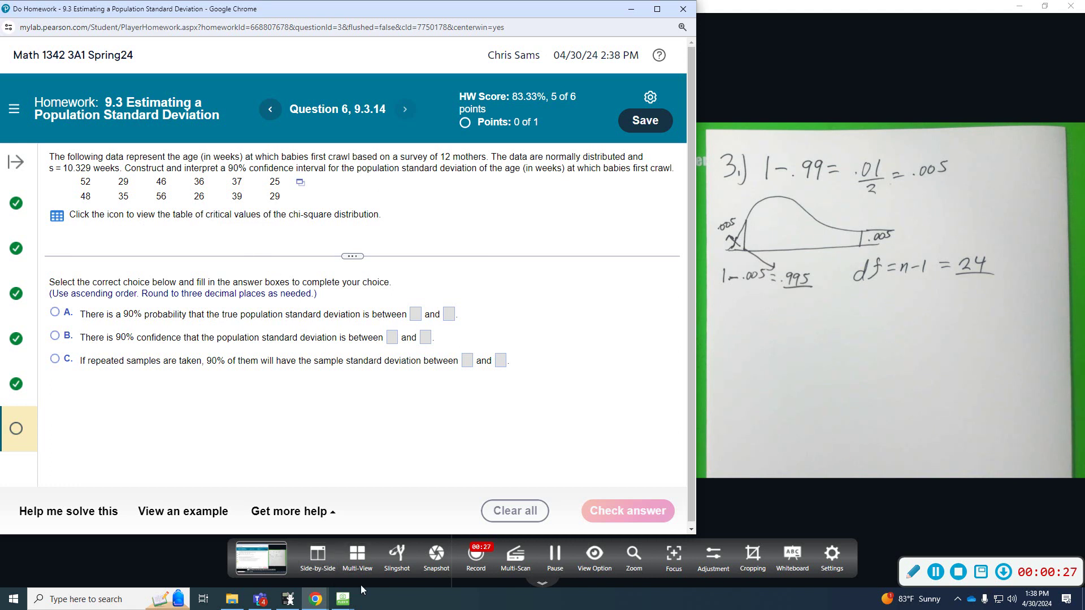
Step: Bring the StatCrunch window forward from the Chrome taskbar preview
mouse_move(319, 600)
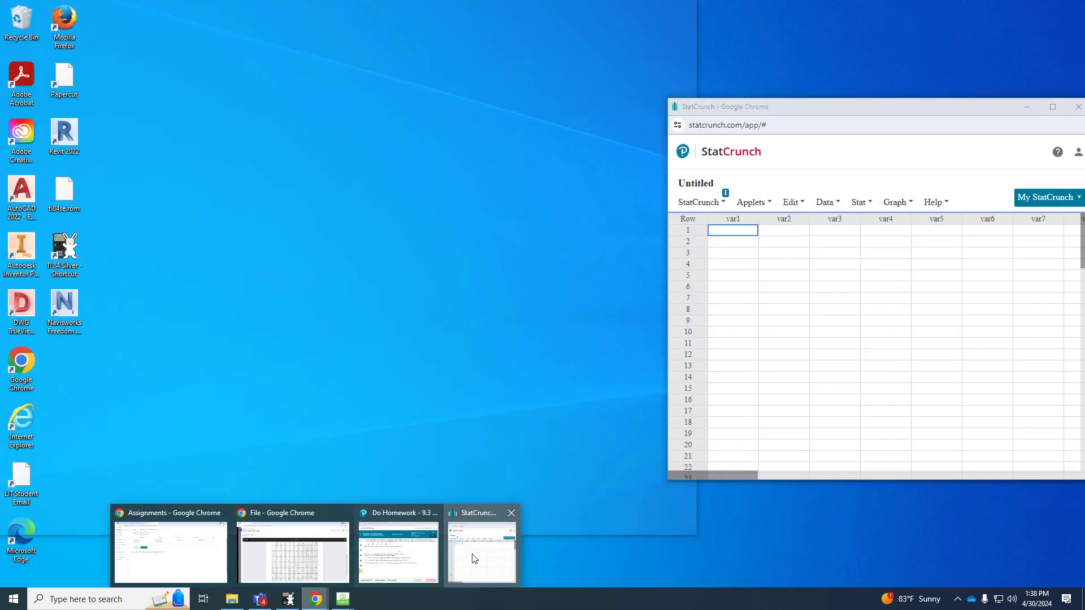
left_click(474, 556)
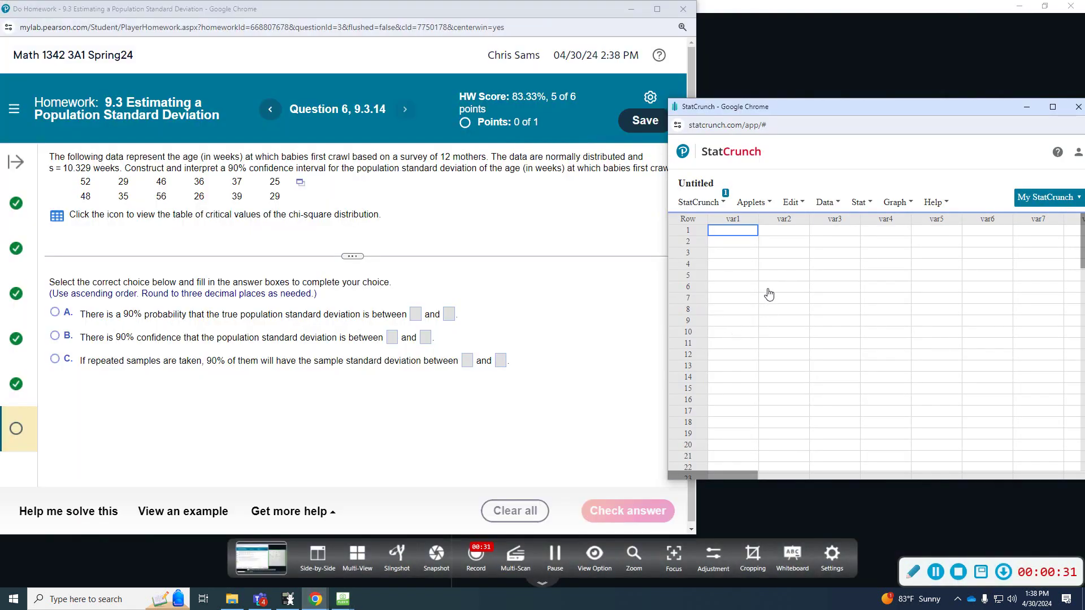
Step: Open StatCrunch's One Sample Variance With Summary dialog, then move the window aside
left_click(836, 202)
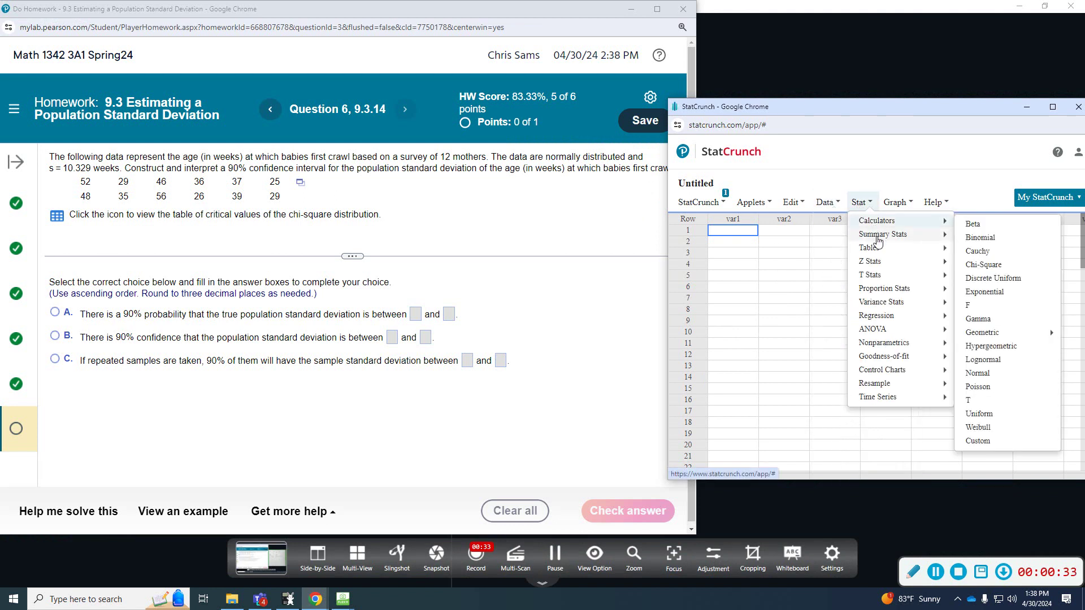
mouse_move(881, 301)
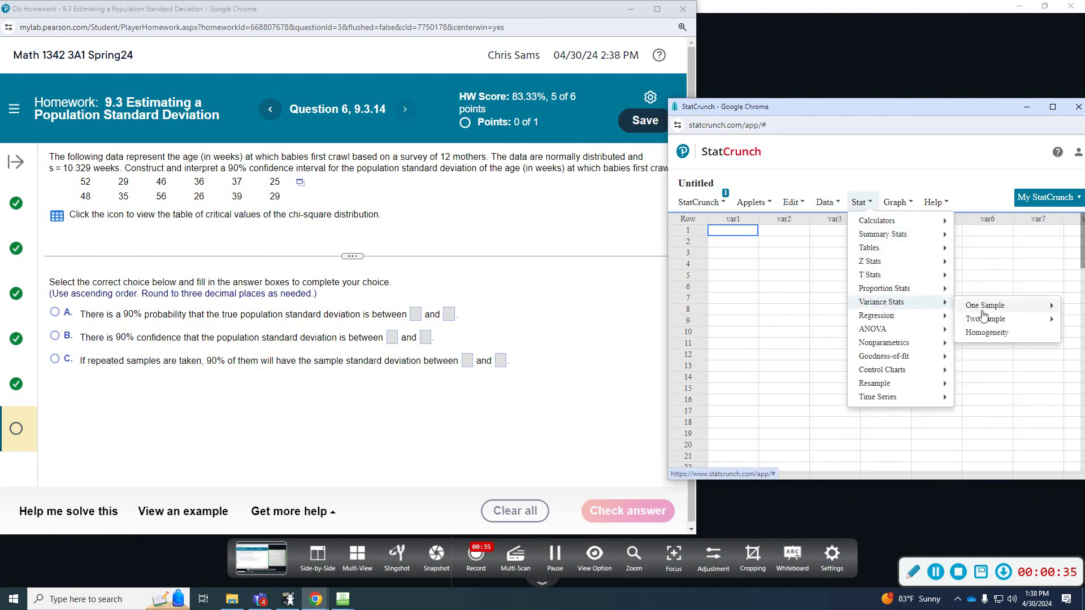
mouse_move(987, 313)
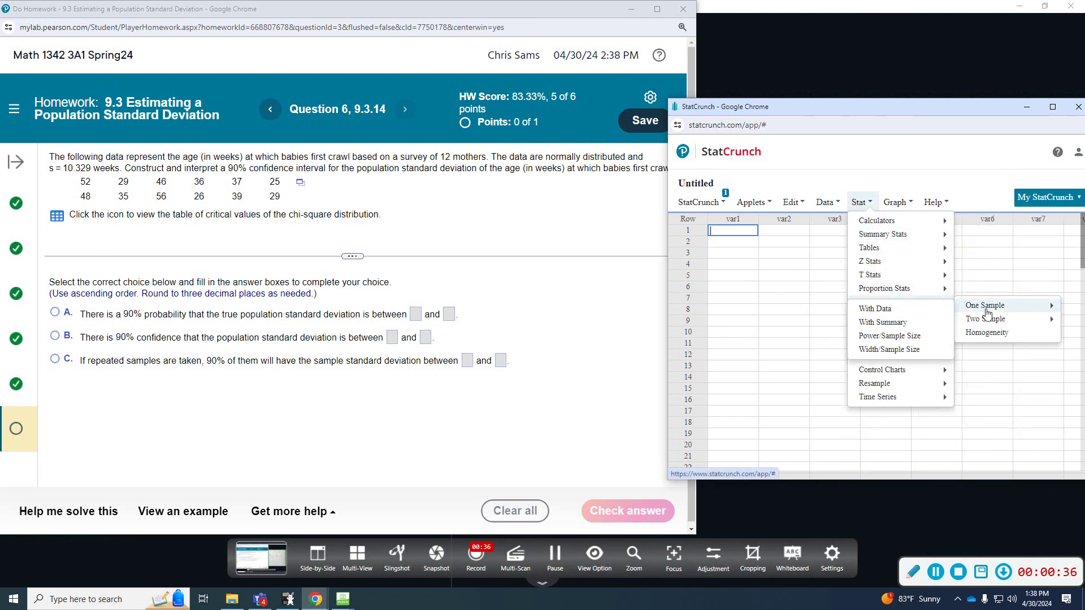
left_click(905, 324)
left_click(772, 180)
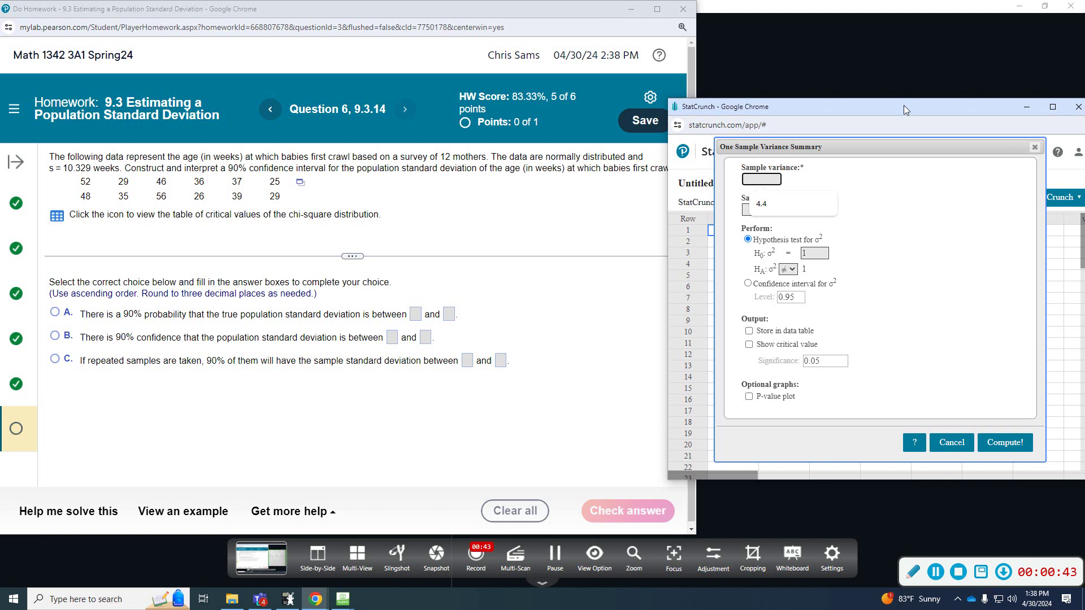
left_click_drag(904, 105, 517, 72)
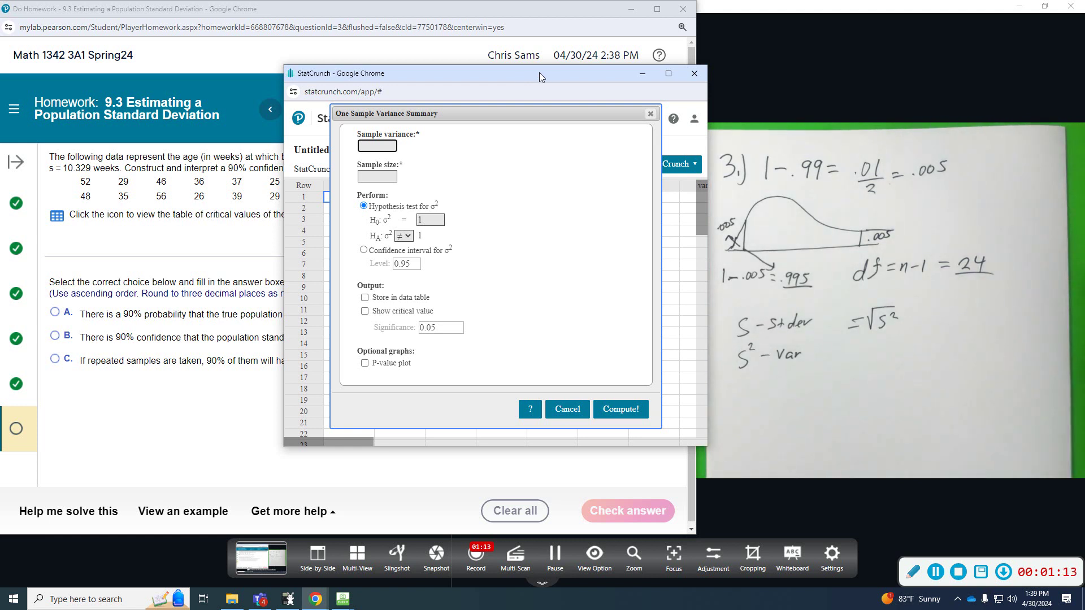
Step: Slide StatCrunch right to uncover the homework question and bring up the TI-84 emulator
left_click_drag(496, 73, 883, 59)
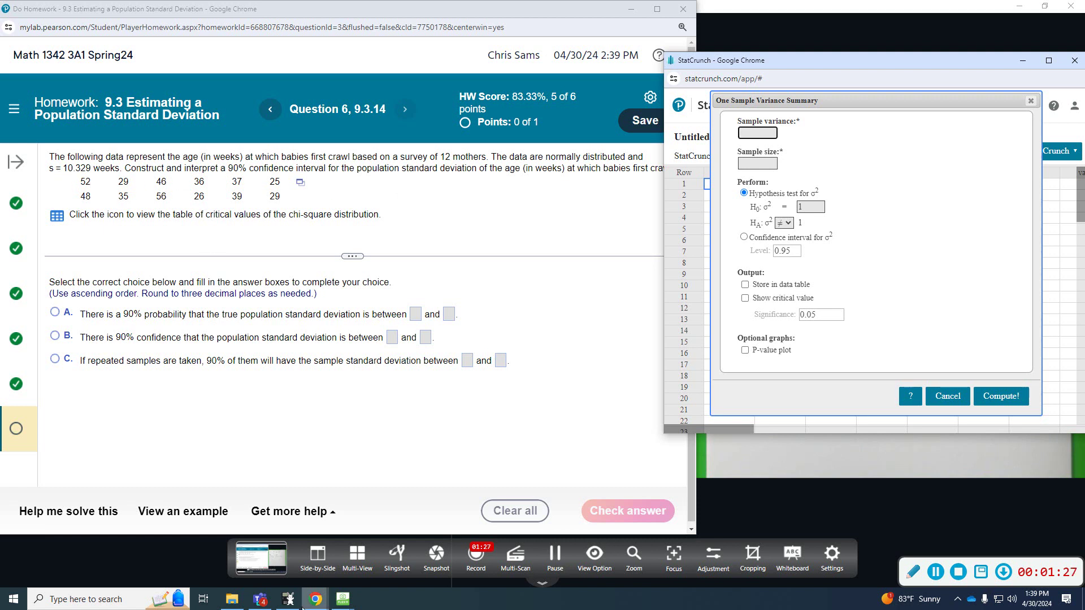
left_click(288, 599)
Step: Square 10.329 on the TI-84 to get the sample variance 106.688241
left_click_drag(239, 83, 447, 72)
left_click(411, 451)
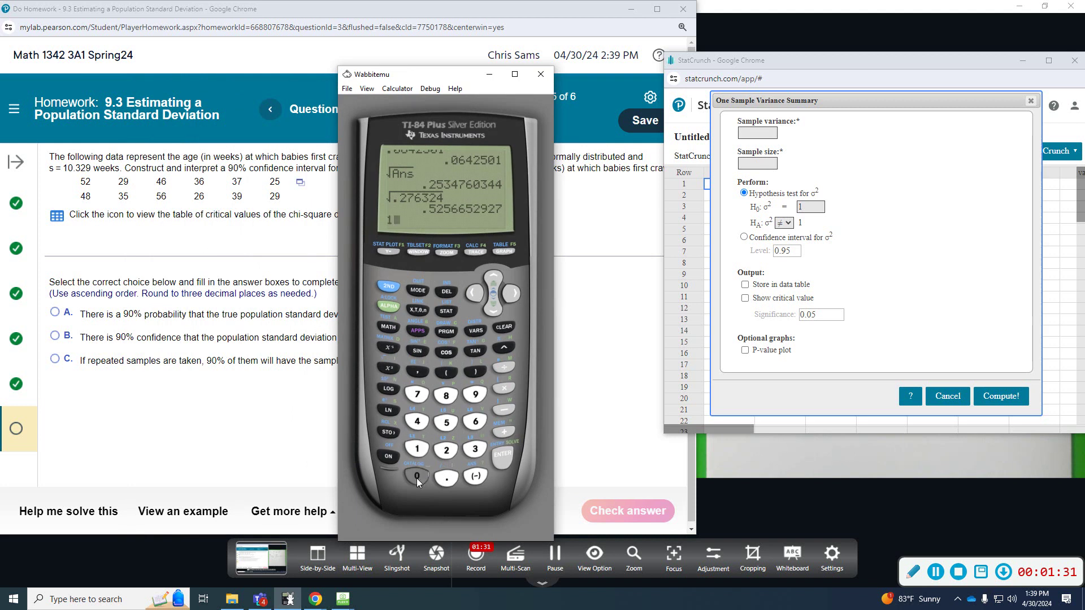
left_click(416, 478)
left_click(447, 479)
left_click(473, 451)
left_click(448, 452)
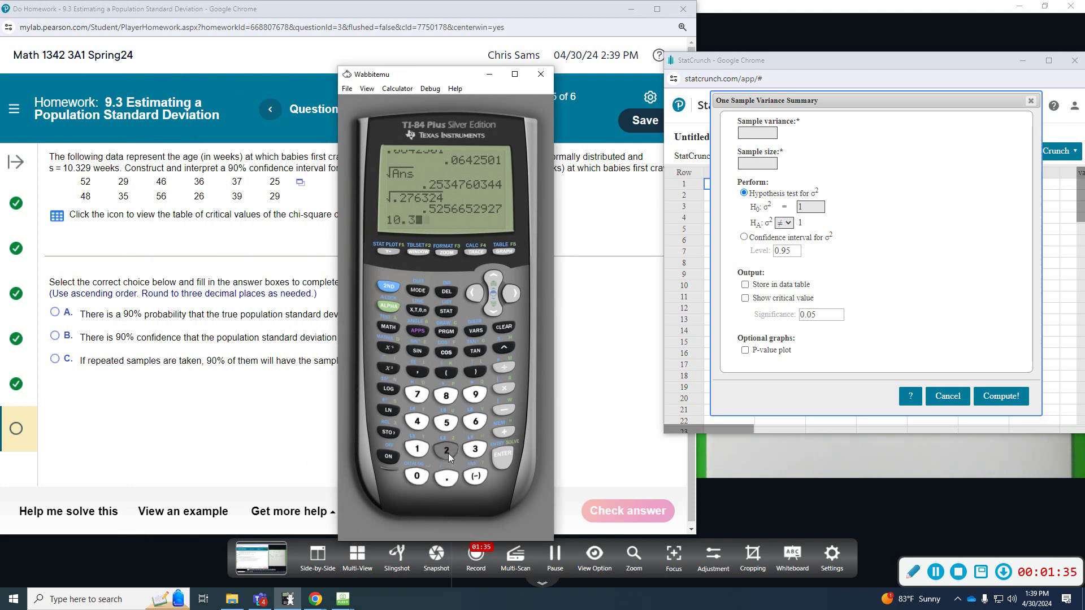
left_click(477, 395)
left_click(389, 369)
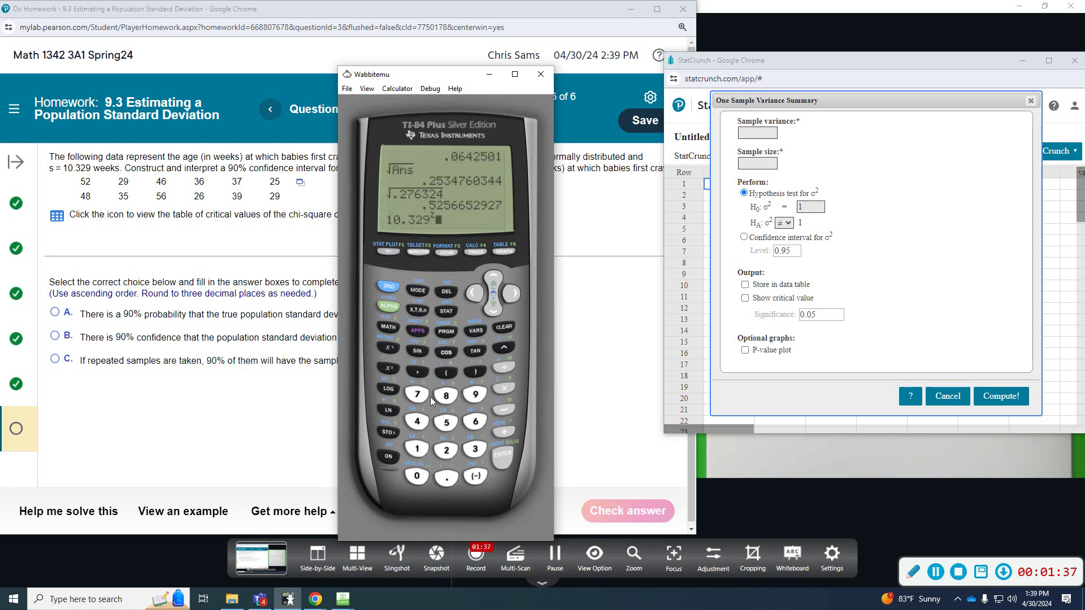
left_click(502, 453)
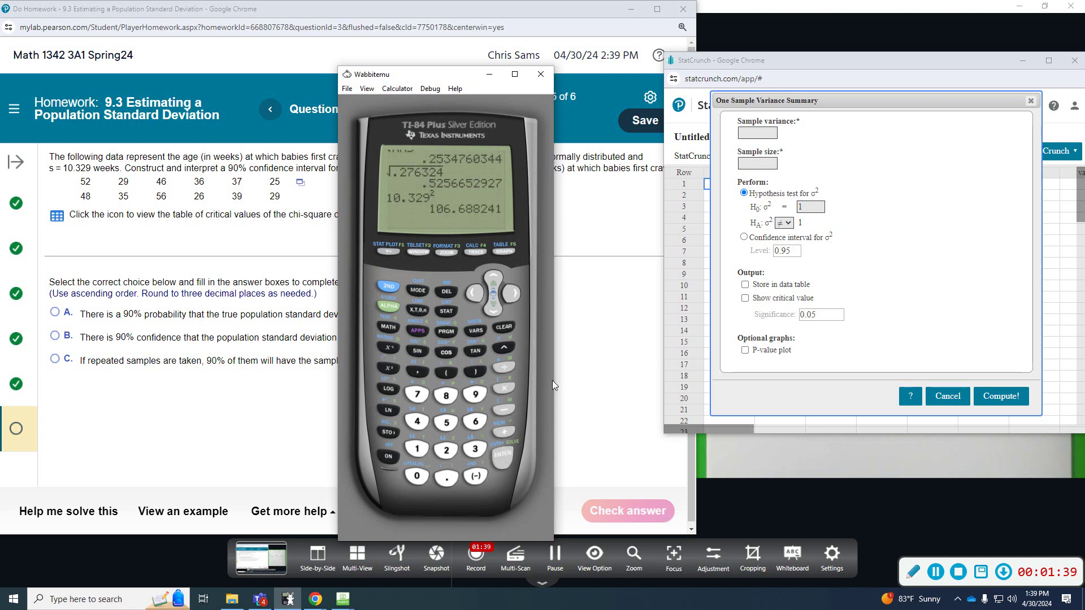
Step: Enter sample variance 106.688241 and sample size 12, then compute a 90% interval for σ²
left_click(755, 131)
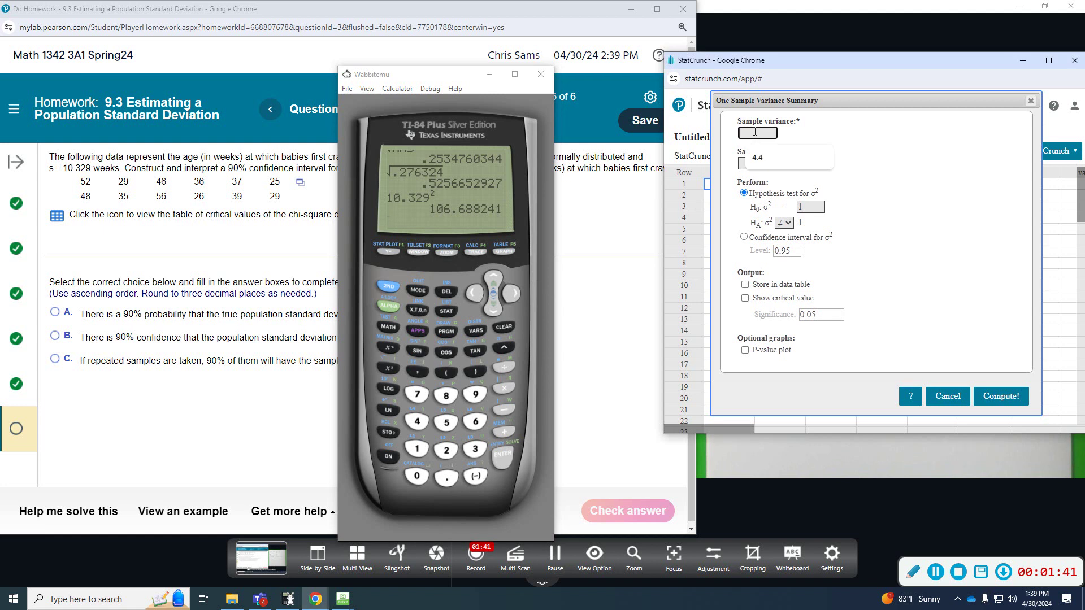
type("106")
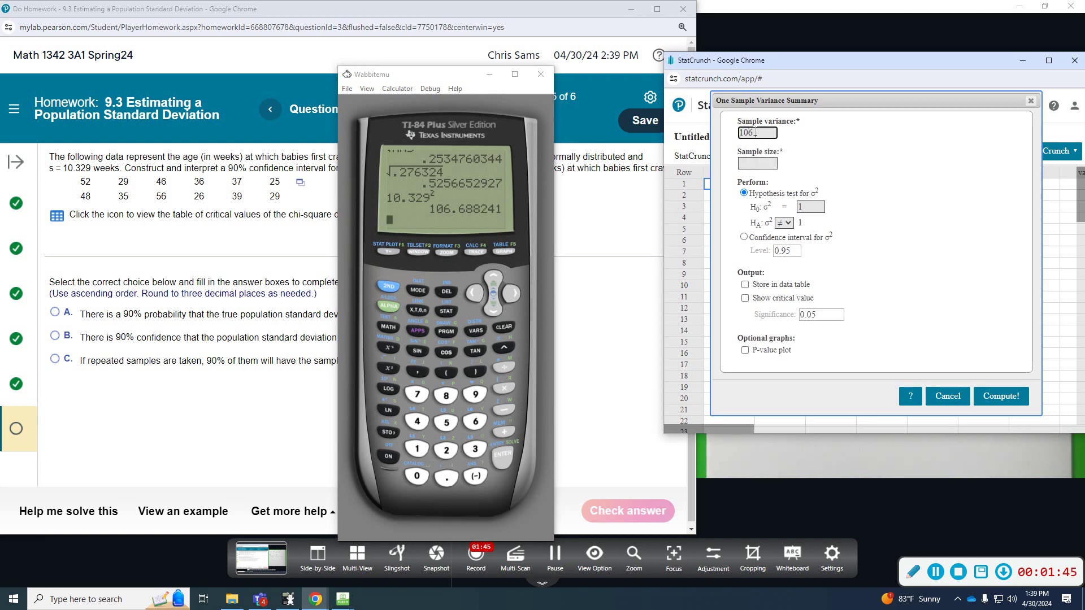
type(".68")
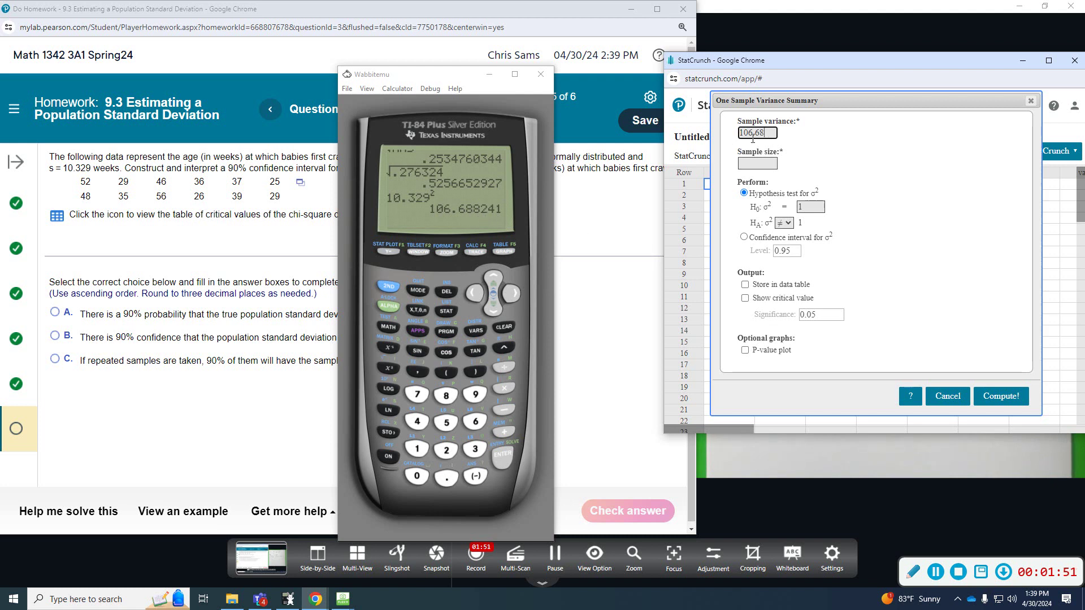
type("8241")
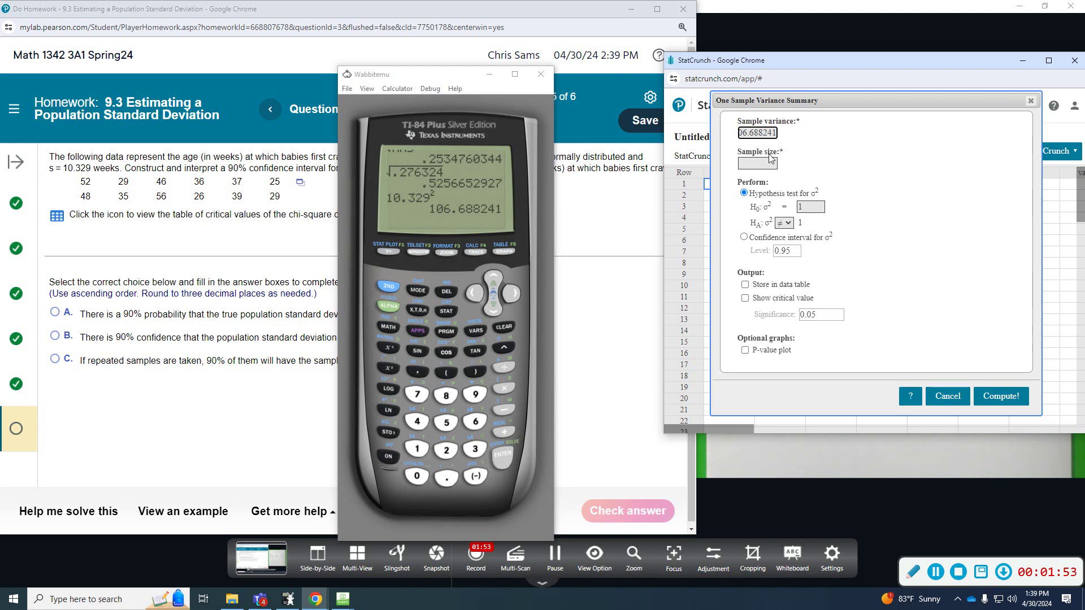
left_click(770, 163)
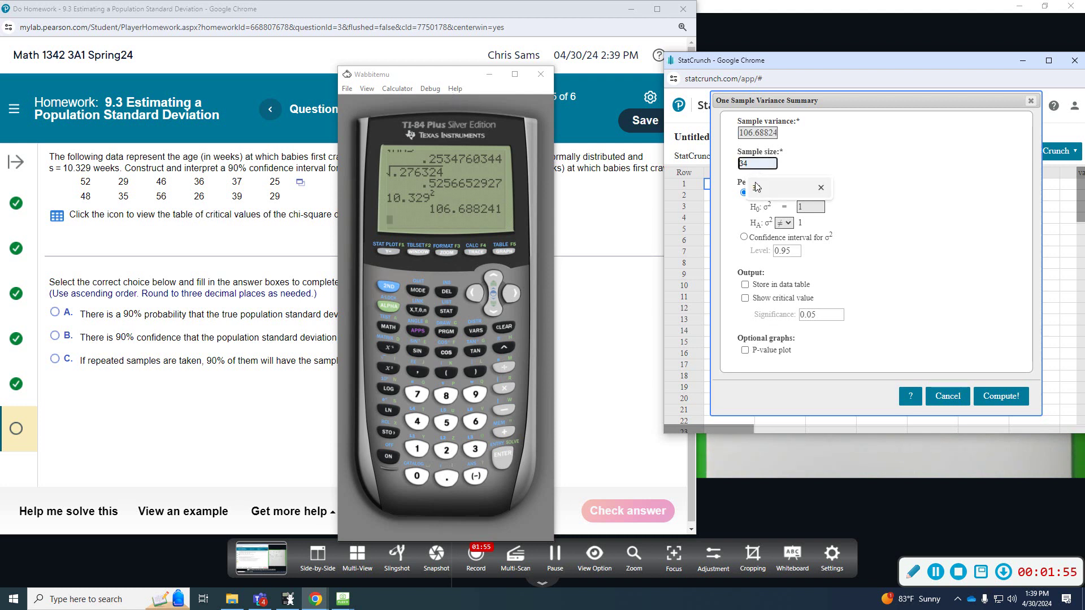
type("12")
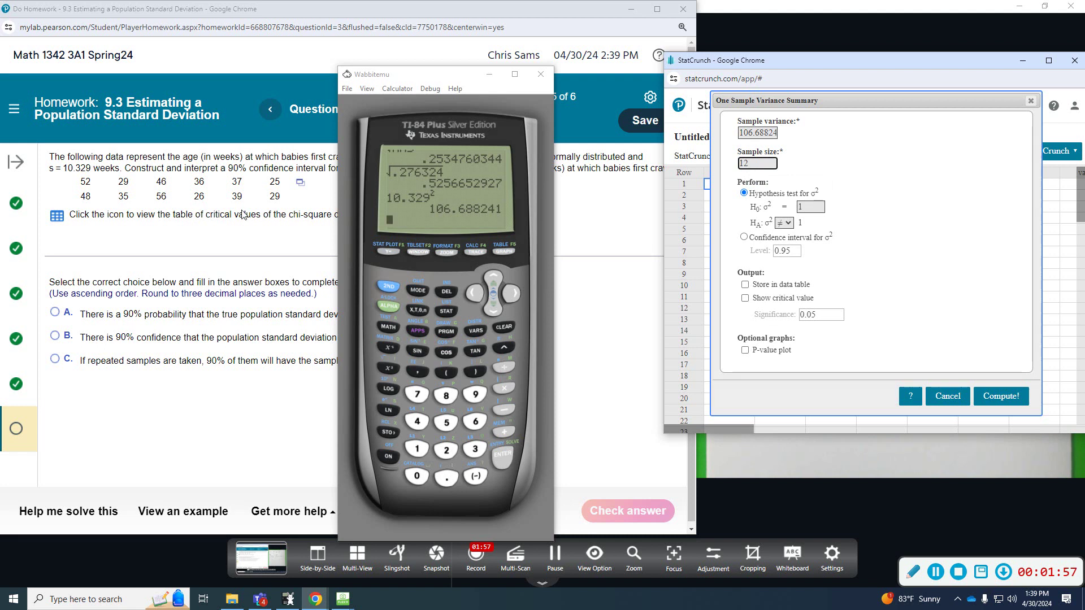
left_click(743, 237)
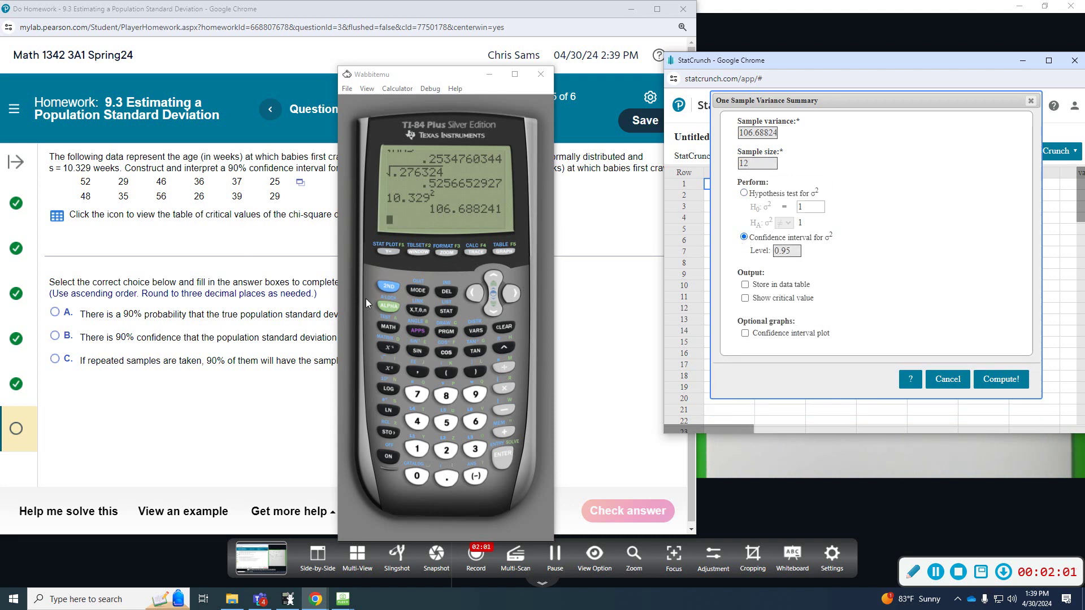
left_click(796, 252)
left_click(993, 378)
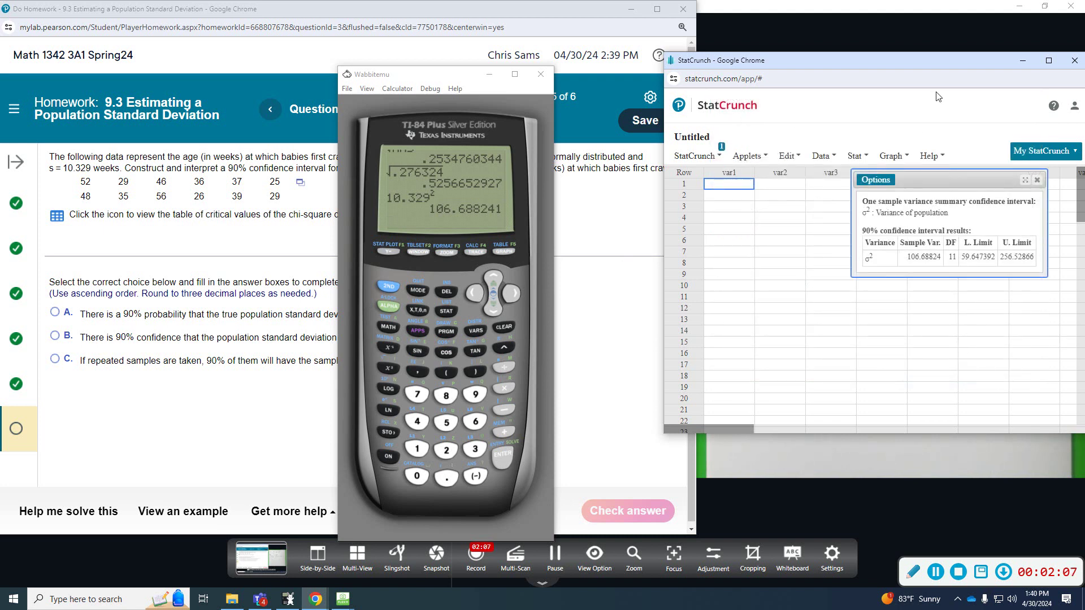
left_click_drag(921, 69, 518, 64)
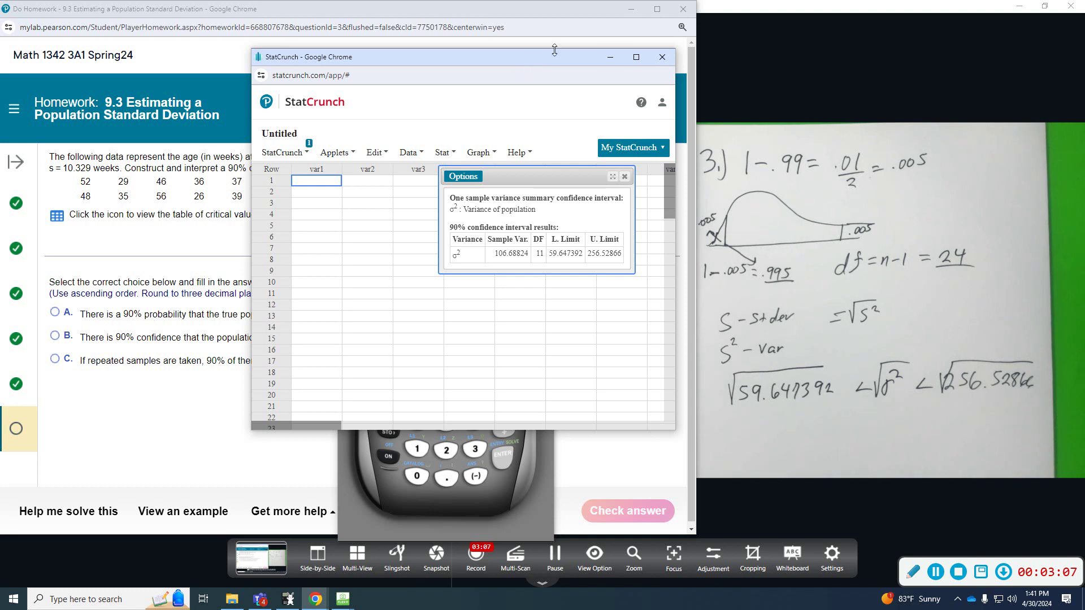
Step: Minimize StatCrunch and reposition the calculator so the problem and handwritten notes are visible
left_click(611, 57)
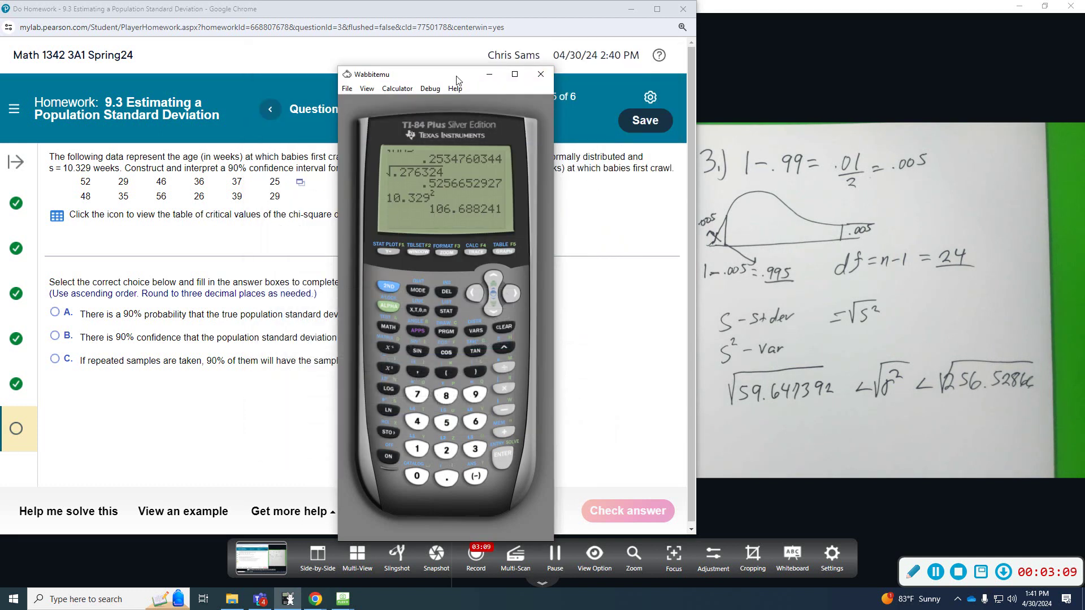
left_click_drag(457, 80, 867, 58)
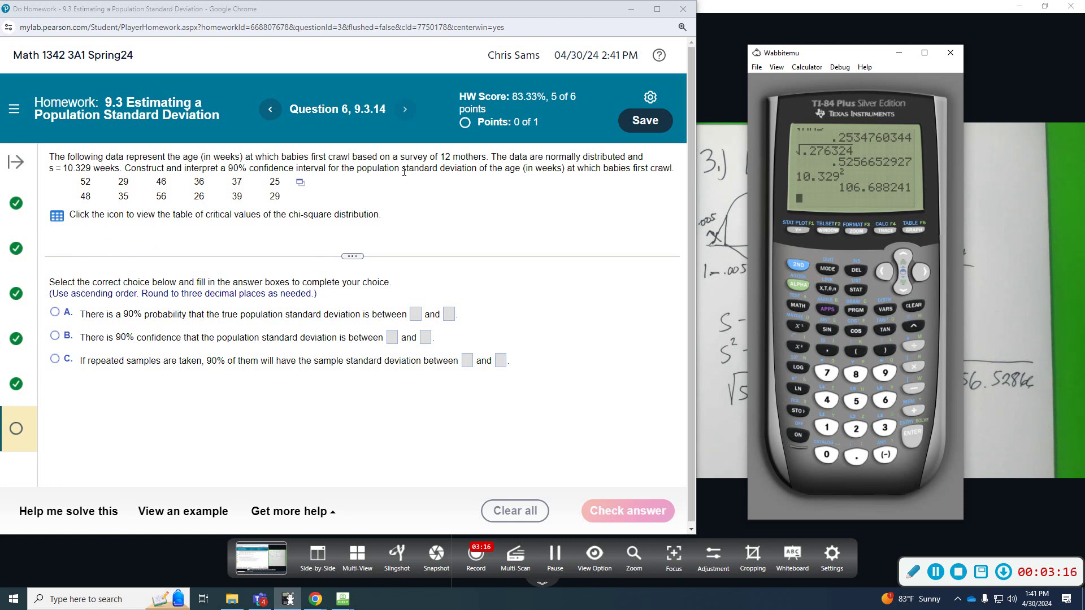
left_click_drag(252, 168, 477, 169)
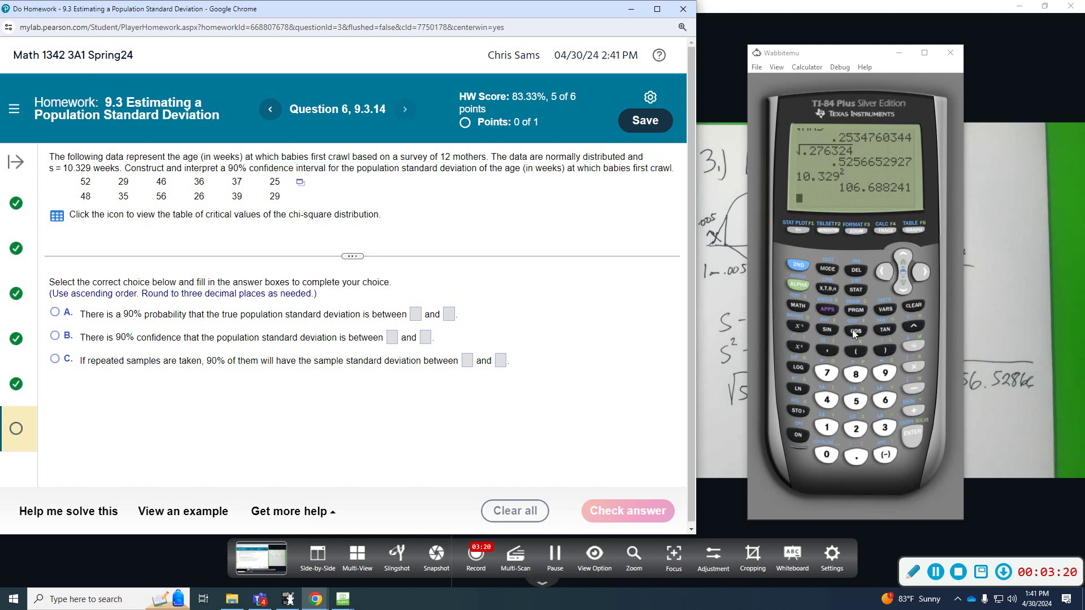
left_click_drag(857, 57, 614, 70)
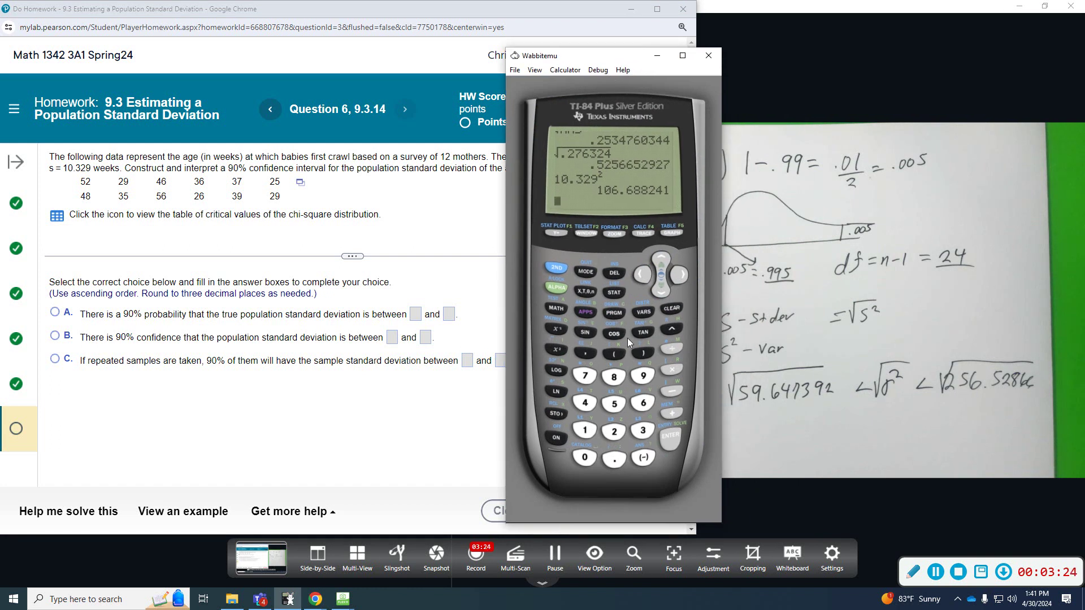
Step: Take the square root of 59.647392 on the TI-84, giving 7.723172405
left_click(559, 345)
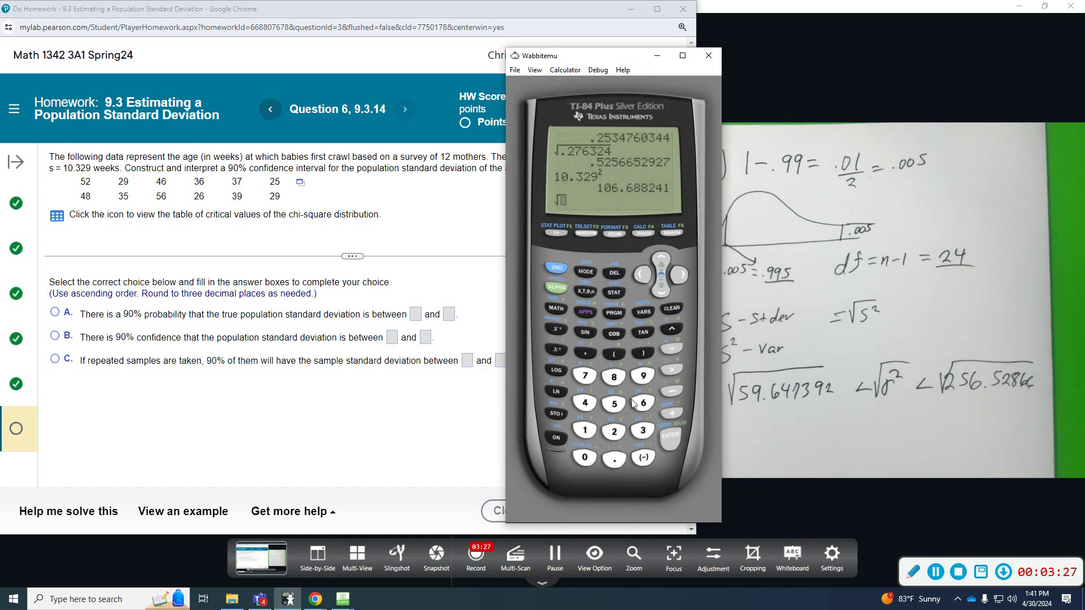
left_click(615, 404)
left_click(644, 378)
left_click(619, 460)
left_click(639, 403)
left_click(586, 405)
left_click(584, 378)
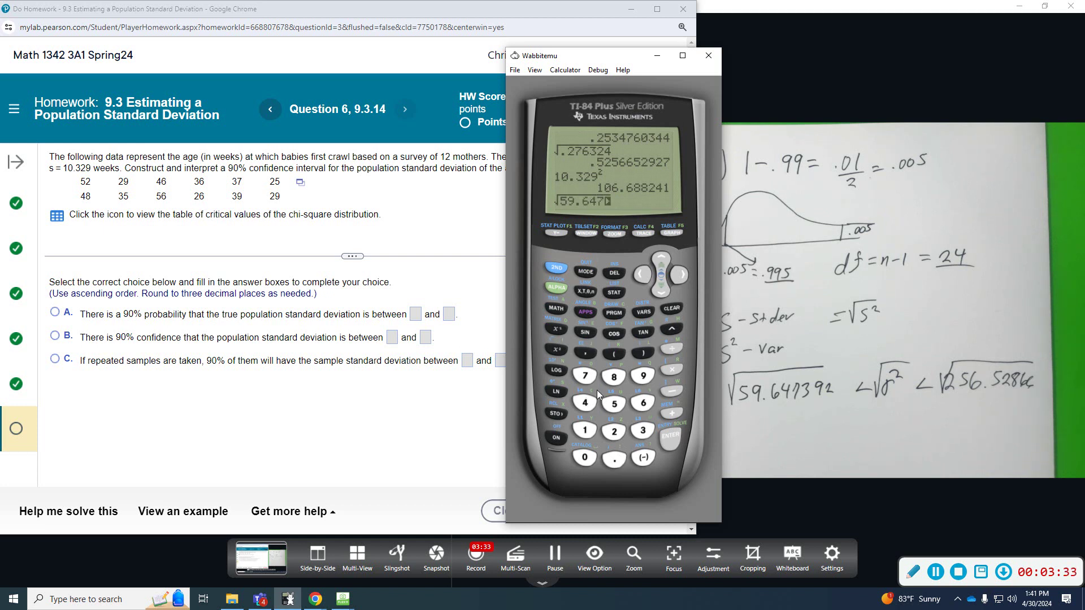
left_click(644, 431)
left_click(639, 378)
left_click(616, 433)
left_click(661, 438)
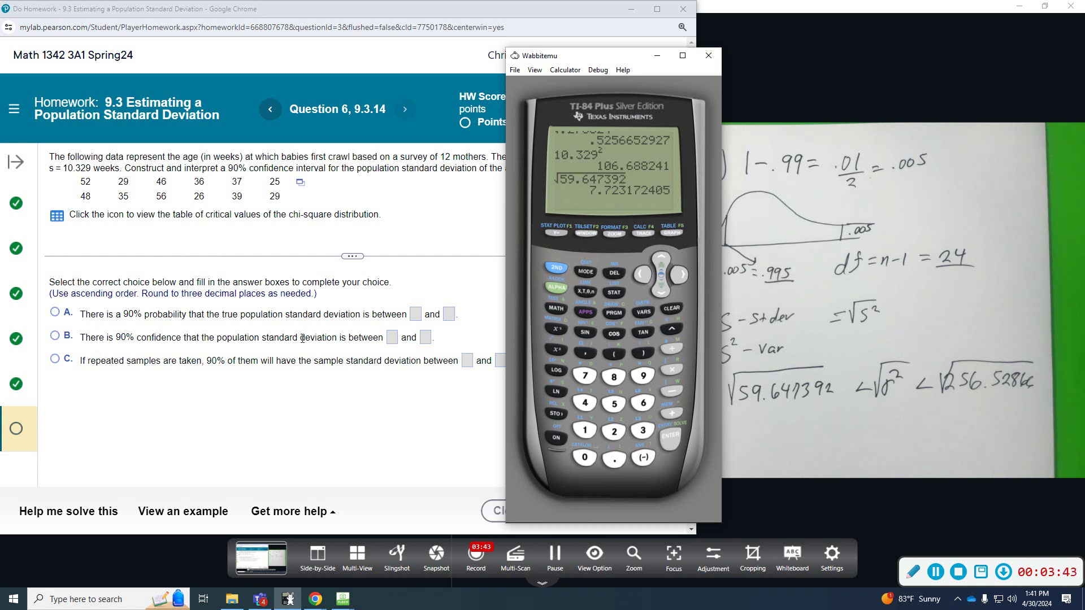
Step: Select answer B and enter 7.723 as the lower bound for σ
left_click(392, 338)
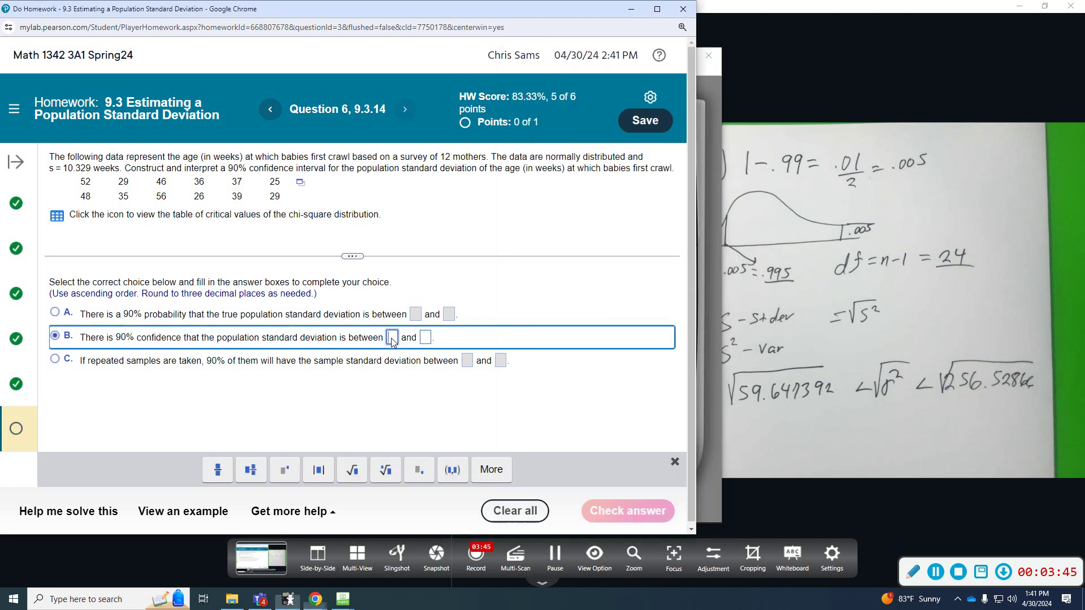
left_click(716, 148)
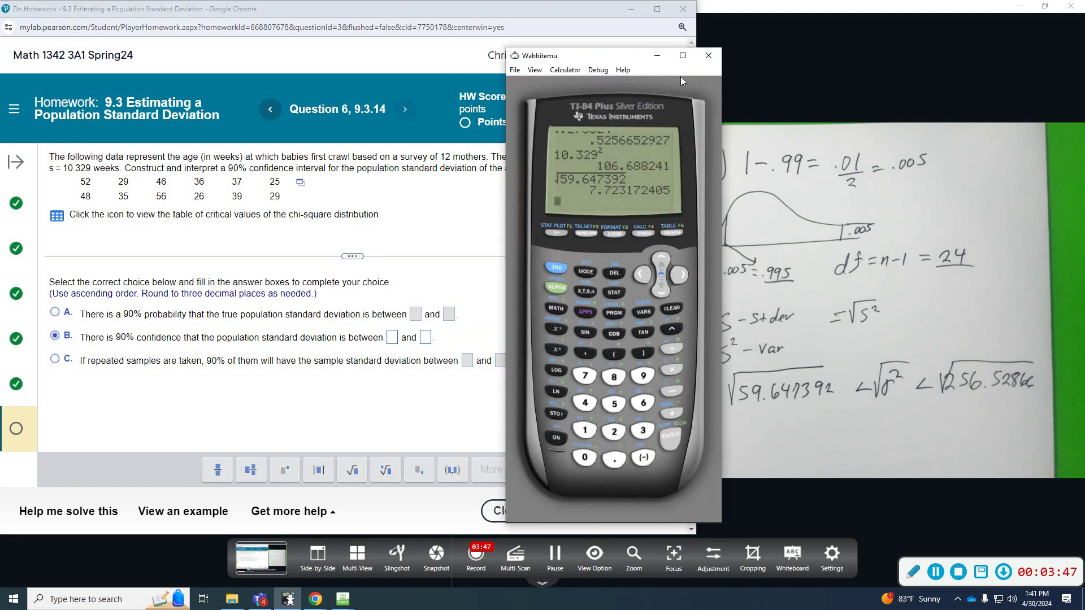
left_click_drag(619, 57, 818, 77)
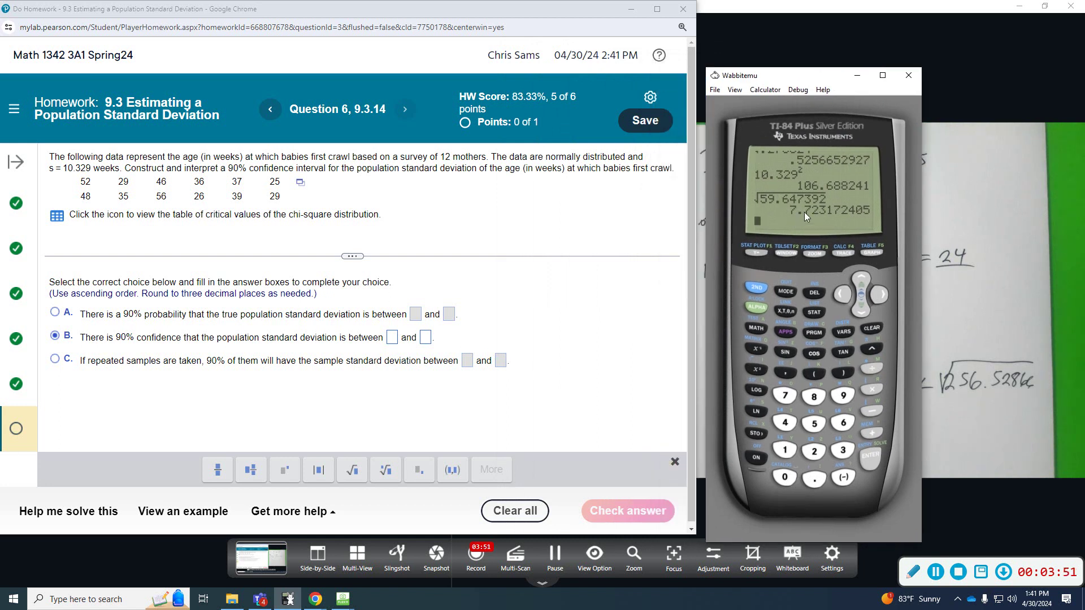
left_click(392, 338)
type("7.723")
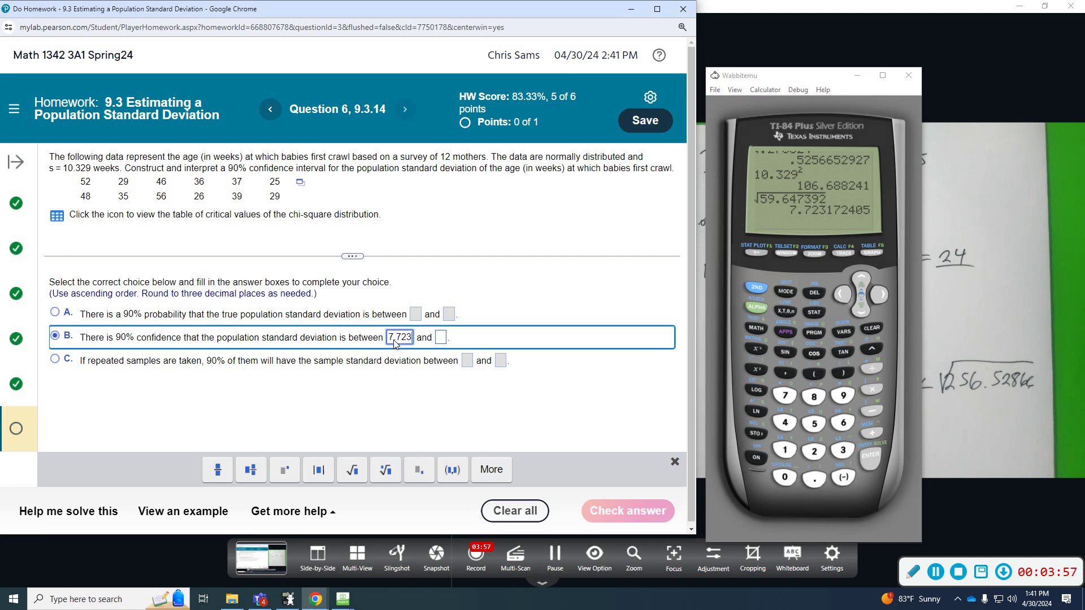
left_click(440, 339)
left_click(817, 102)
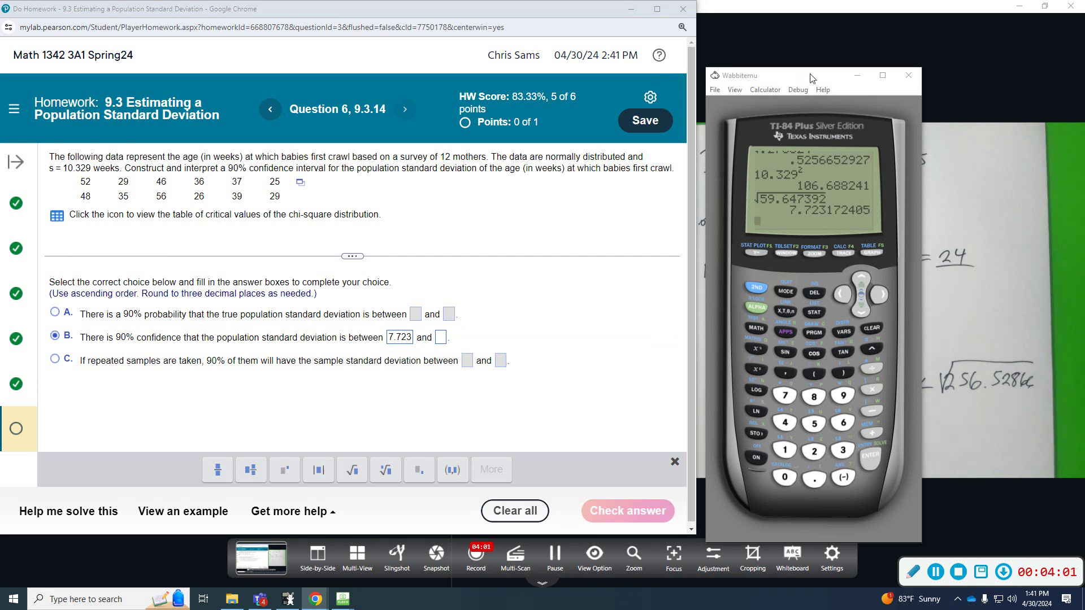
left_click_drag(787, 372, 554, 345)
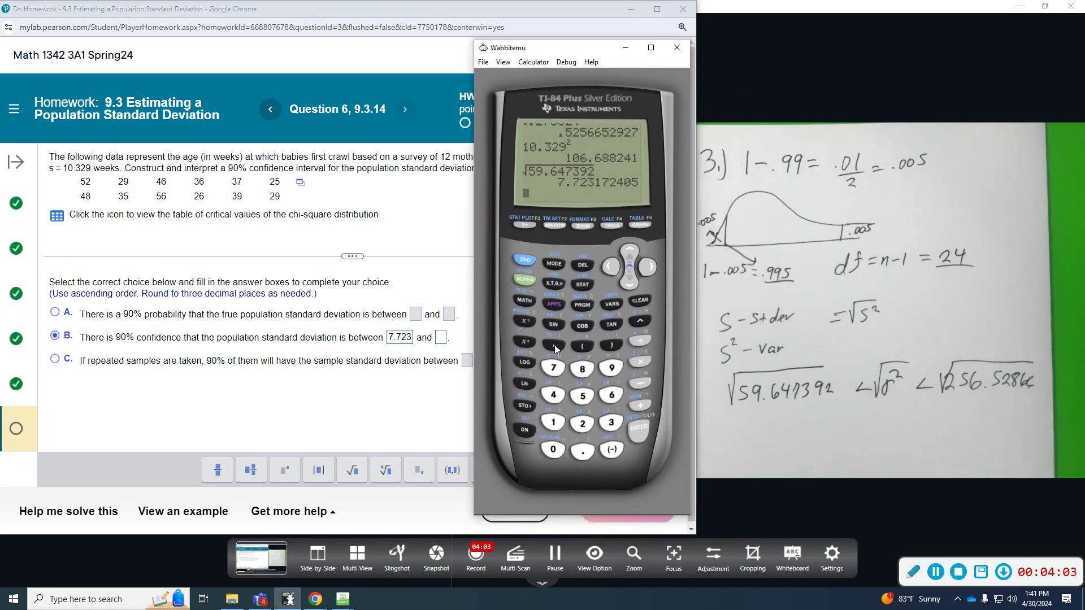
Step: Take the square root of 256.52866 on the TI-84, giving the upper bound 16.0165121
left_click(524, 259)
left_click(524, 342)
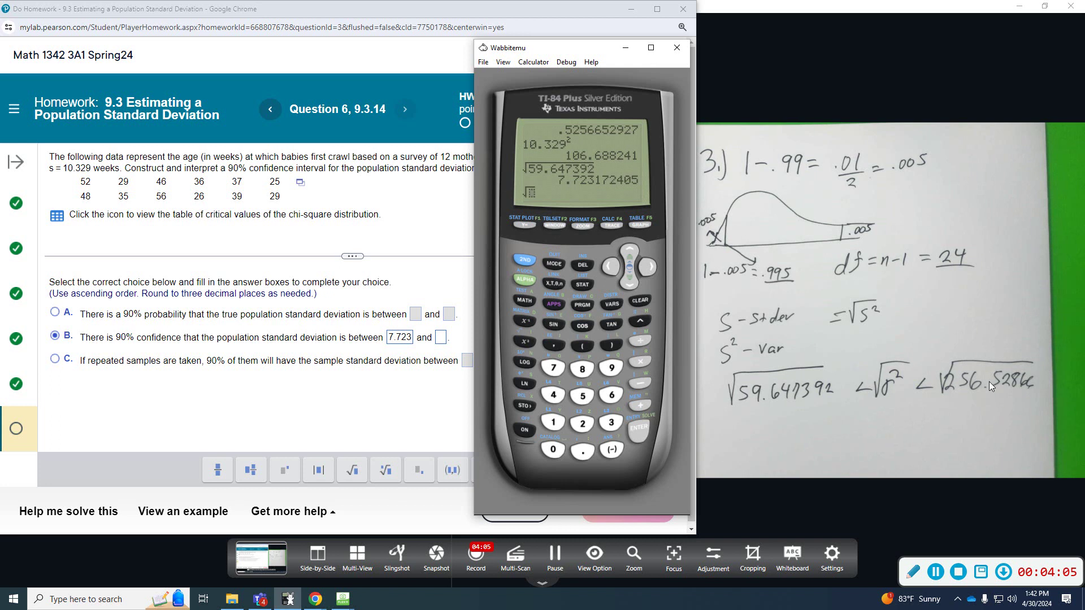
left_click(582, 423)
left_click(583, 395)
left_click(613, 398)
left_click(583, 452)
left_click(585, 399)
left_click(585, 423)
left_click(582, 370)
left_click(618, 395)
left_click(639, 430)
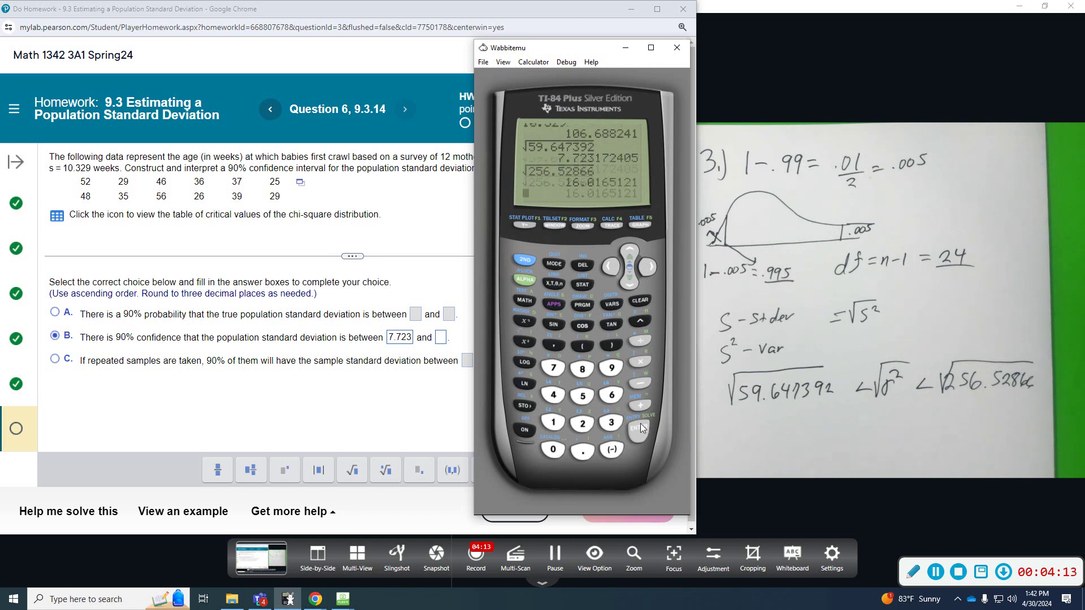